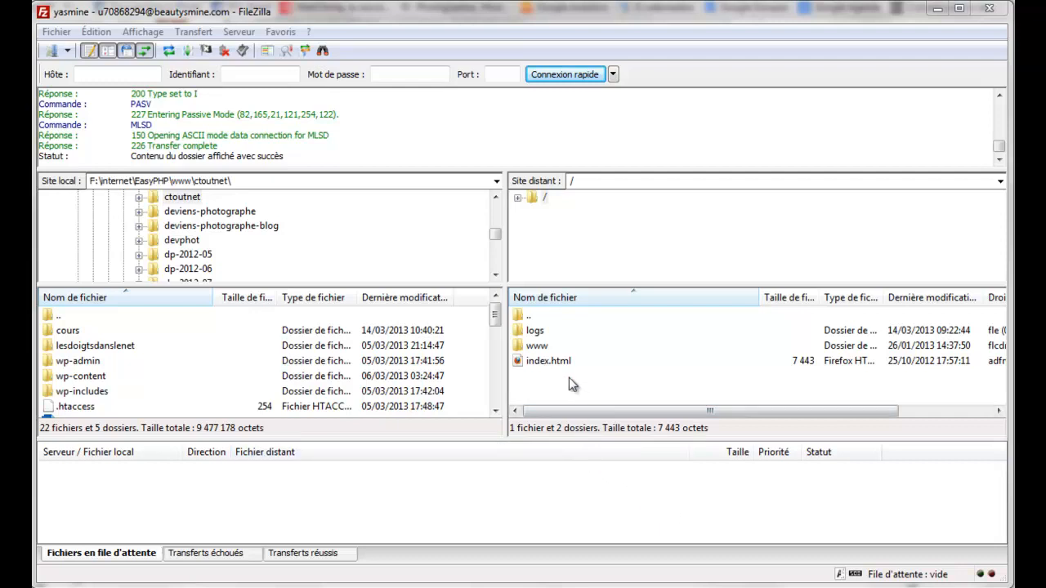
Step: Open the www folder on the server and select its wp-content folder
click(627, 362)
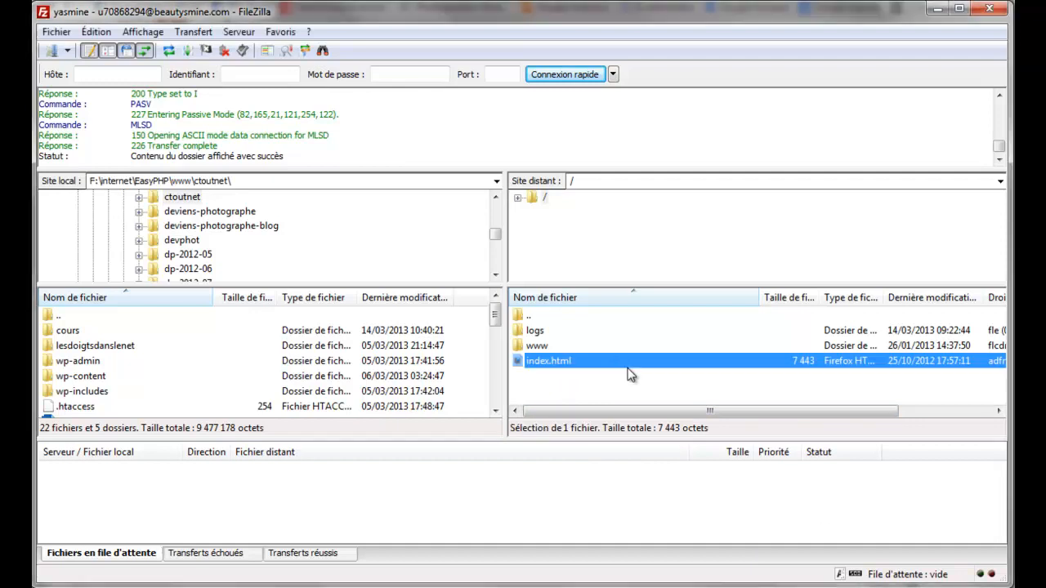
click(535, 347)
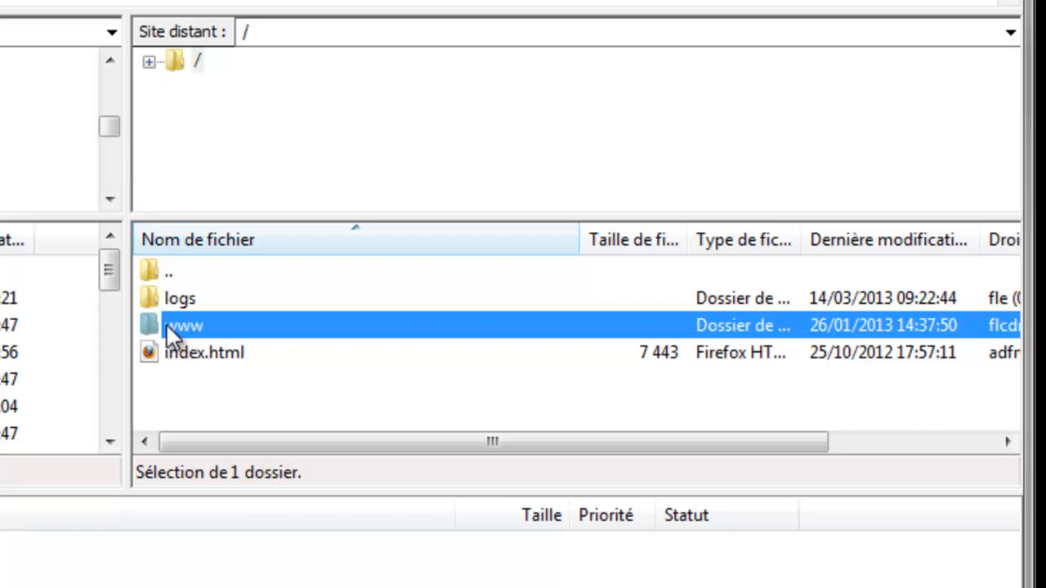
double_click(165, 326)
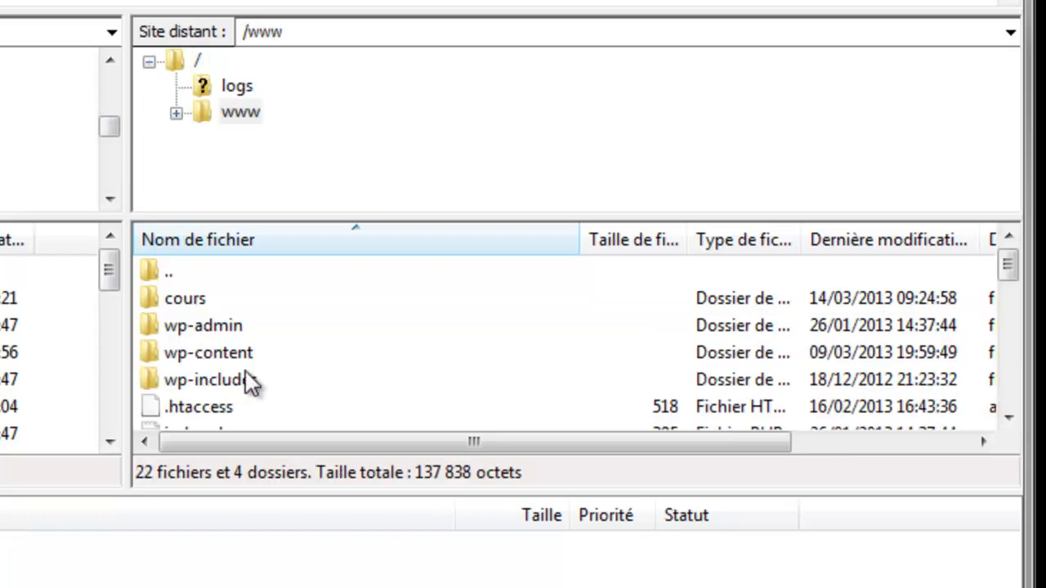
click(343, 350)
Step: Scroll through the WordPress files in www, then disconnect from the server
scroll(342, 344, down, 7)
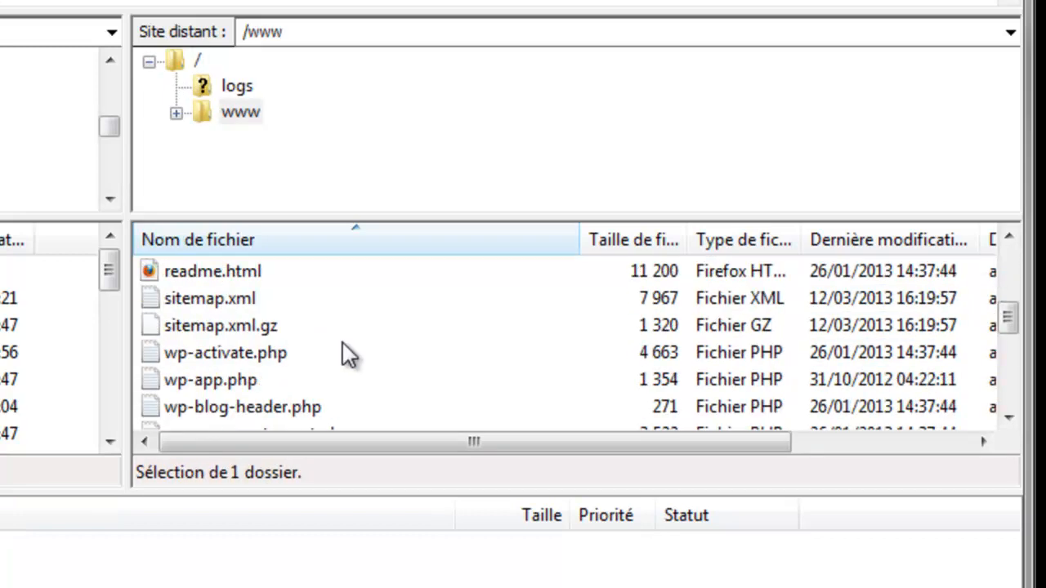
scroll(344, 348, up, 8)
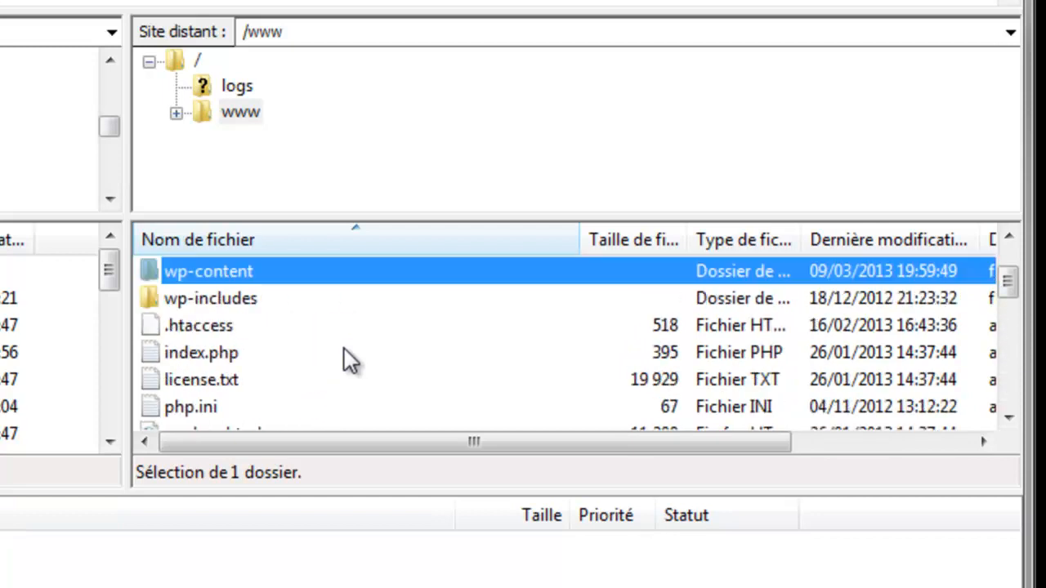
scroll(229, 376, down, 1)
scroll(222, 370, up, 1)
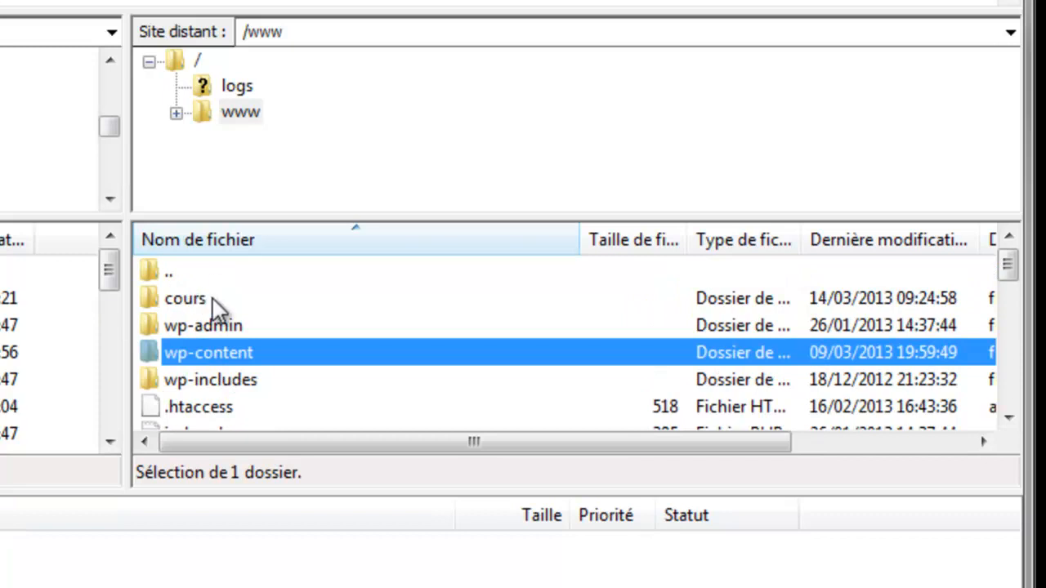
scroll(251, 380, down, 1)
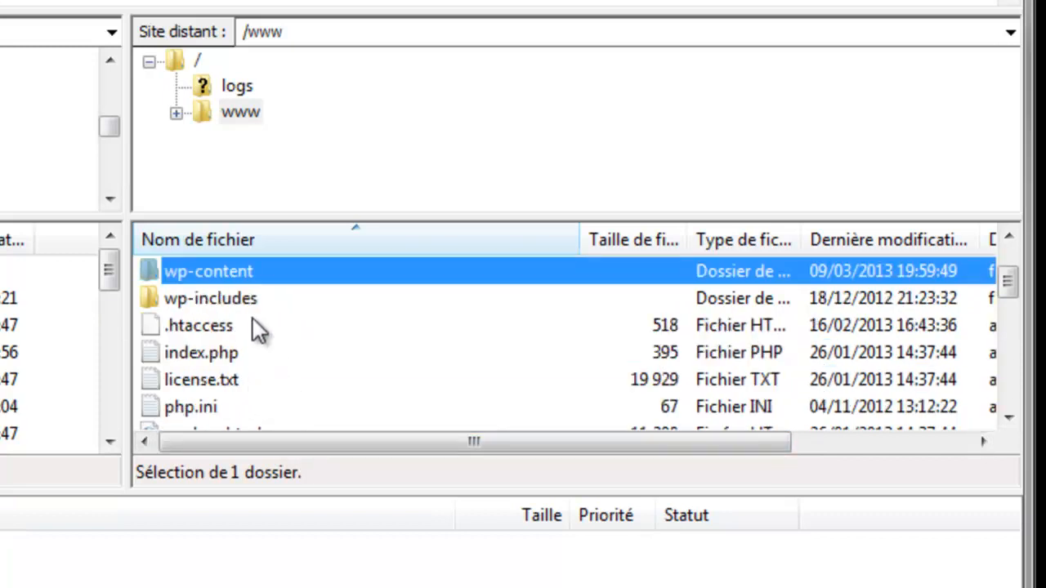
scroll(270, 331, up, 1)
scroll(281, 345, down, 1)
scroll(270, 340, down, 1)
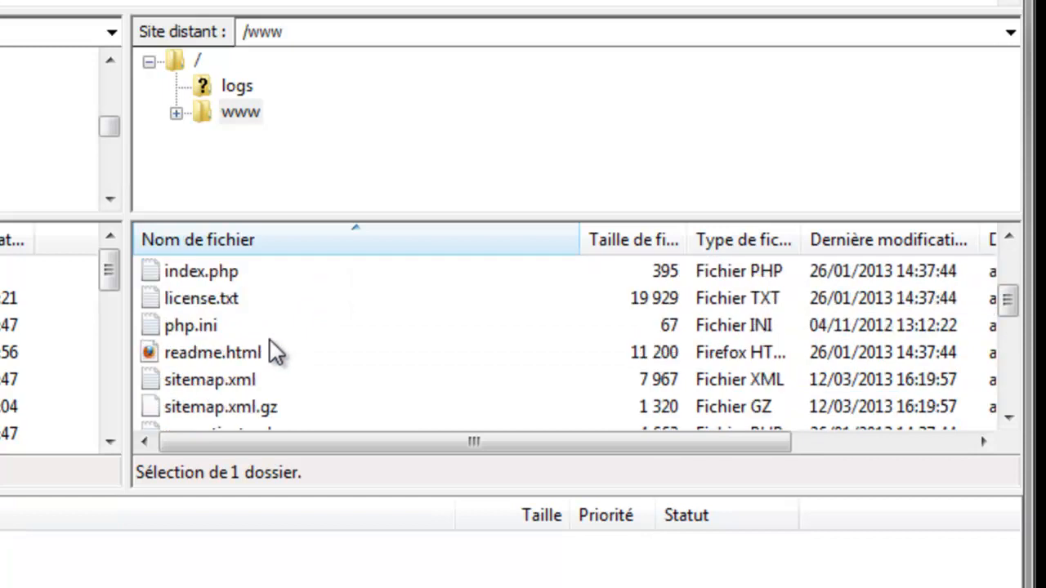
scroll(265, 331, down, 5)
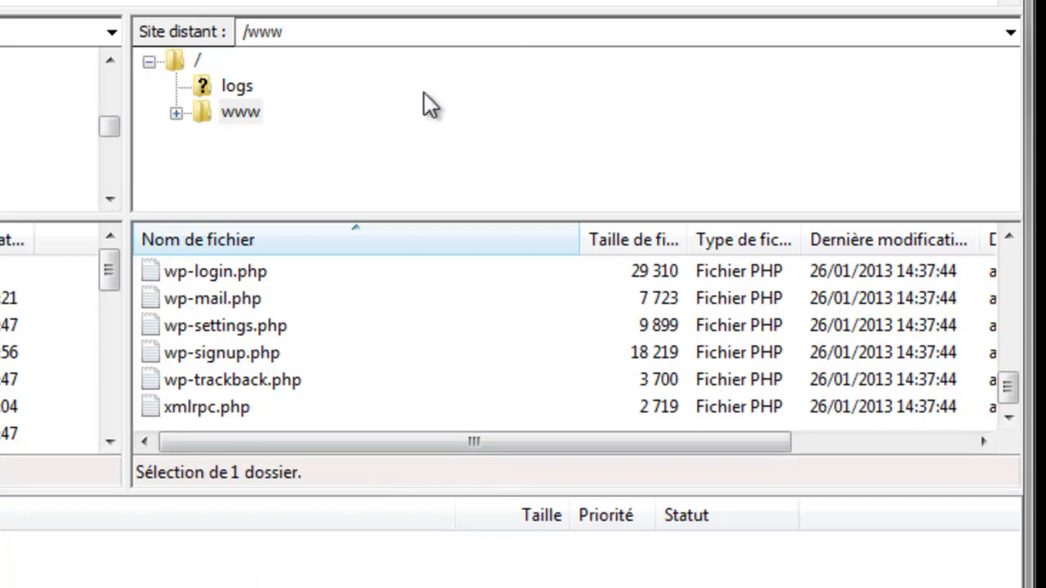
key(ctrl+d)
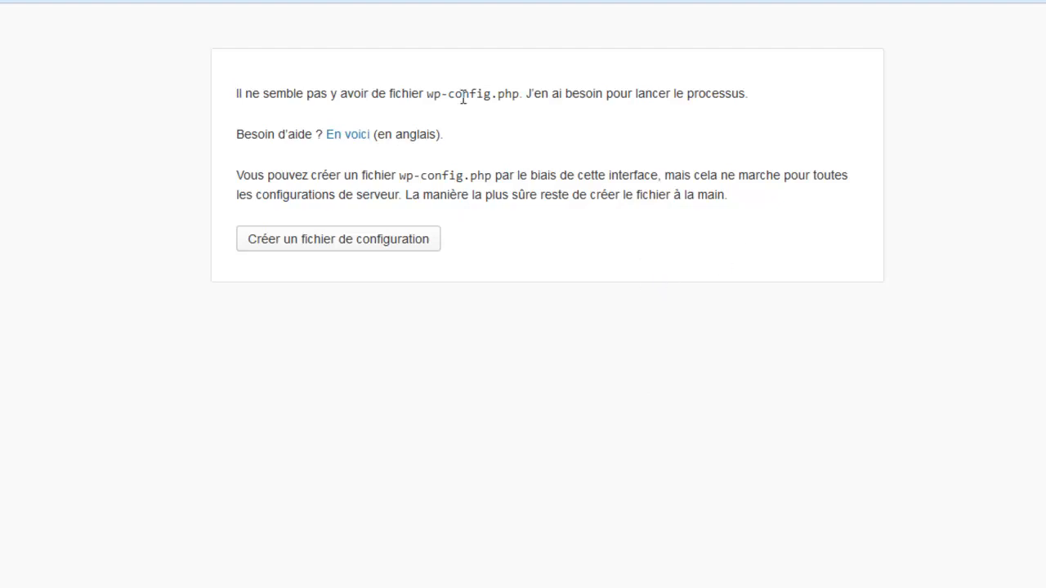
Step: Start creating the missing wp-config.php and continue past the welcome page to the database form
drag(444, 93, 505, 93)
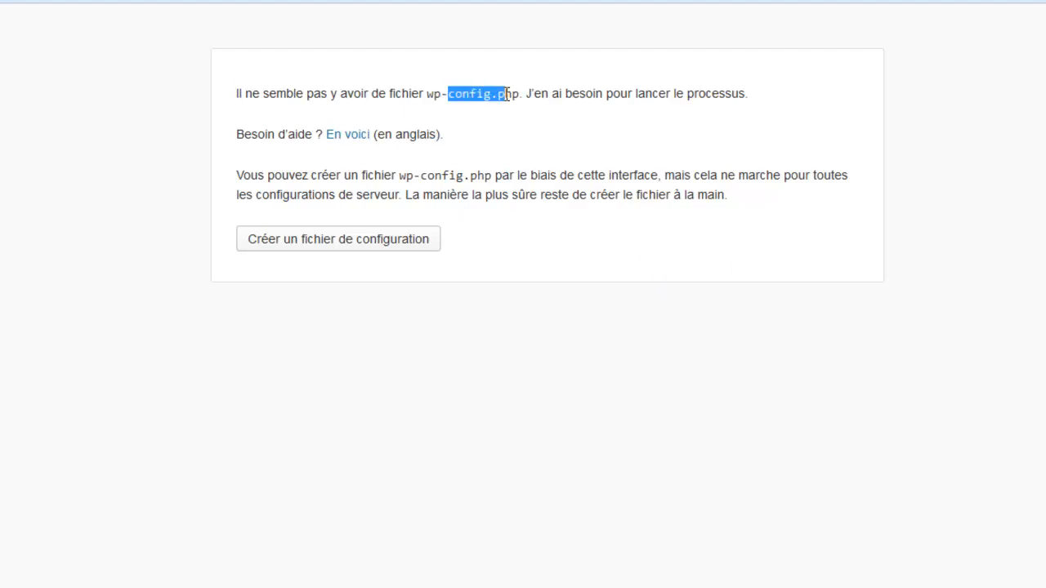
click(550, 233)
click(338, 247)
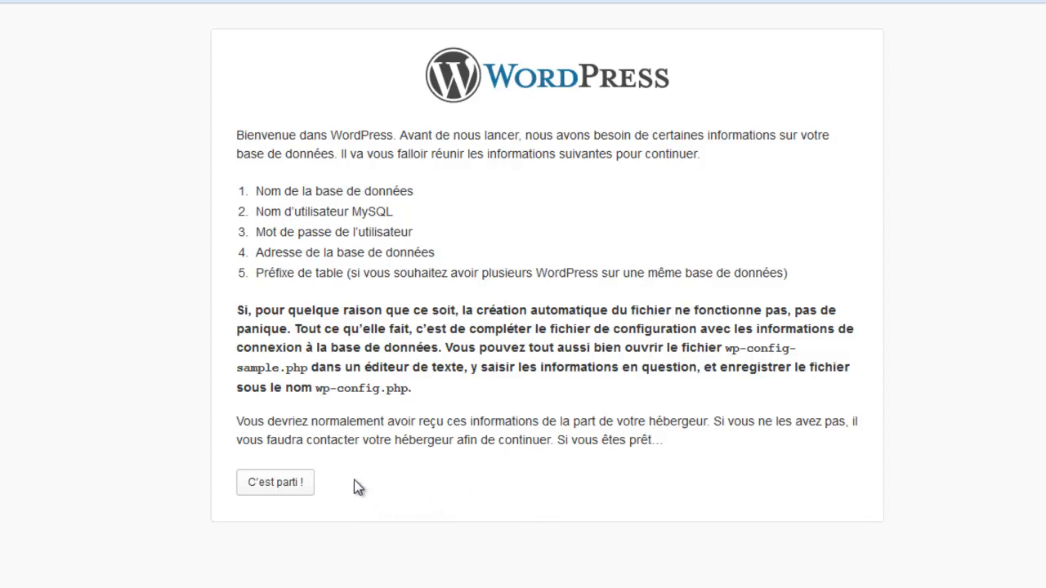
click(289, 489)
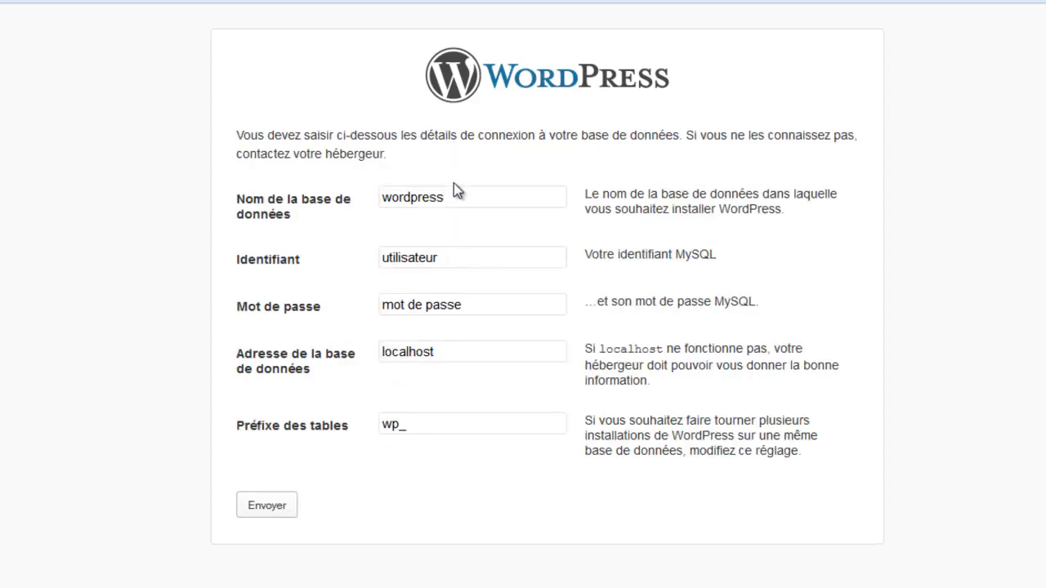
Step: Replace the defaults with database name test-wordpress and username root
drag(454, 187, 30, 234)
click(465, 202)
drag(465, 202, 242, 228)
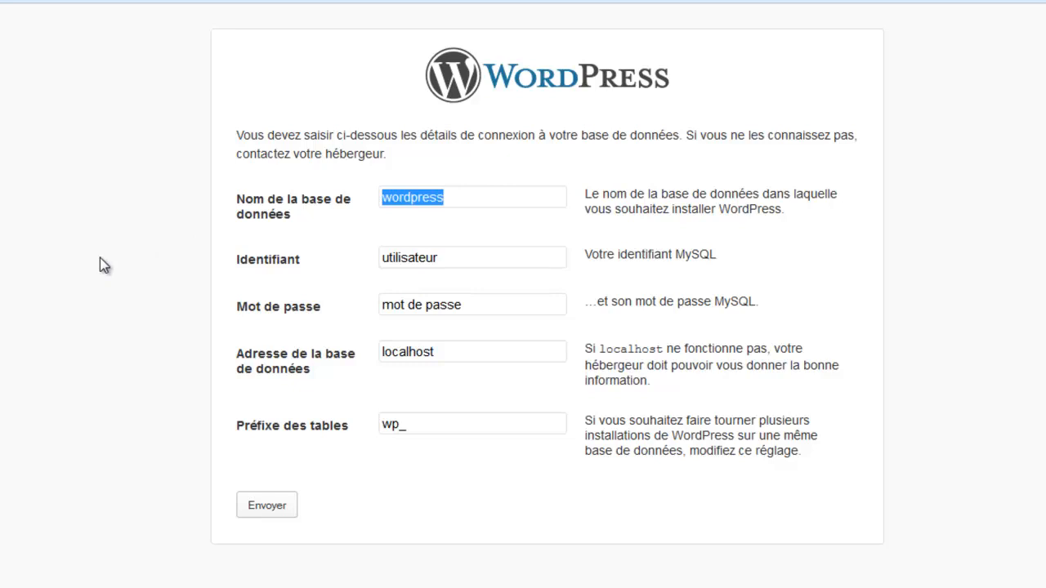
text(test-wordpress)
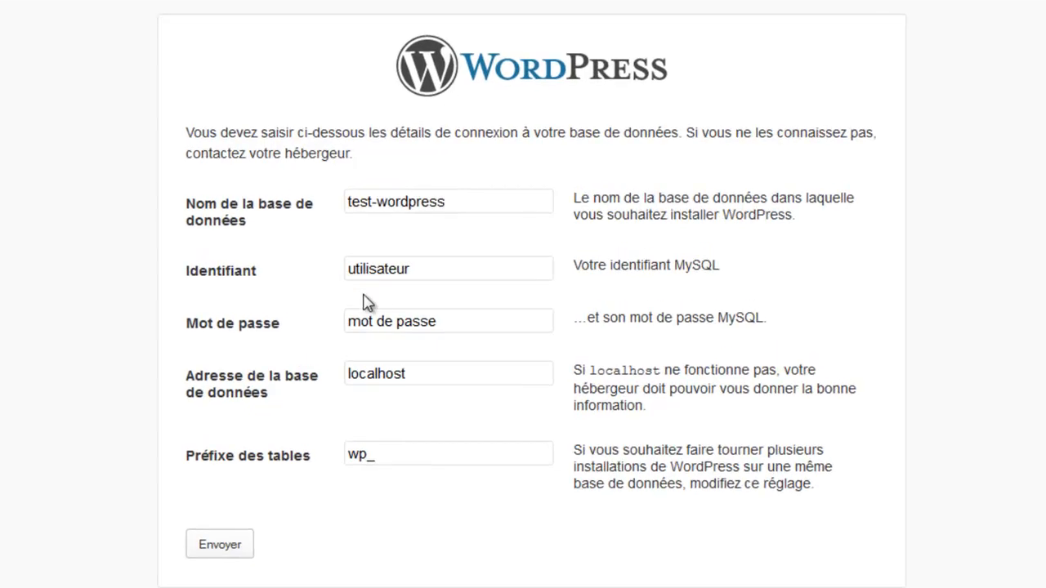
drag(422, 268, 23, 291)
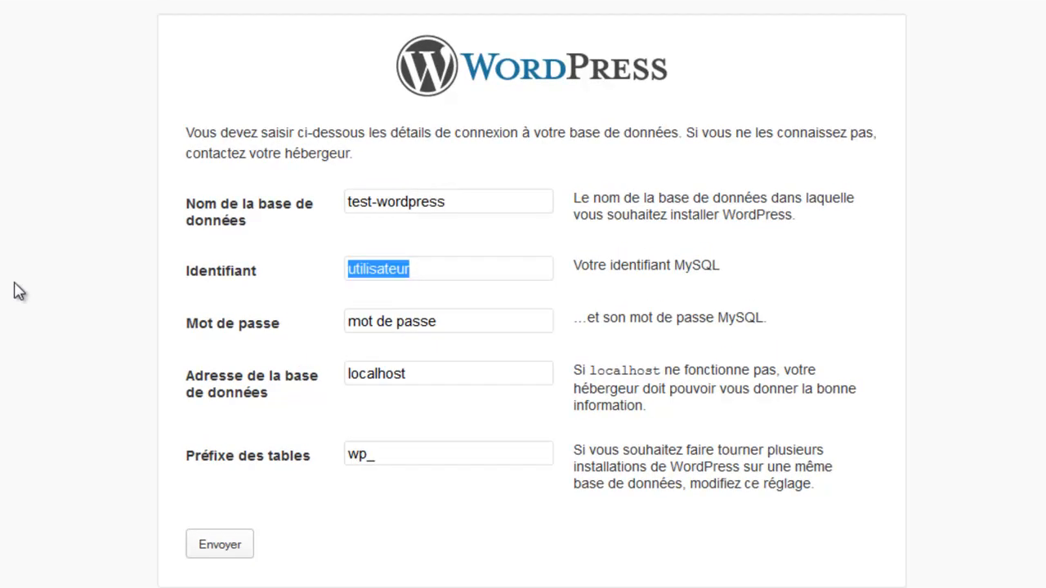
key(BackSpace)
text(root)
Step: Leave the password empty, keep localhost and the wp_ prefix, and submit the details
key(Tab)
key(BackSpace)
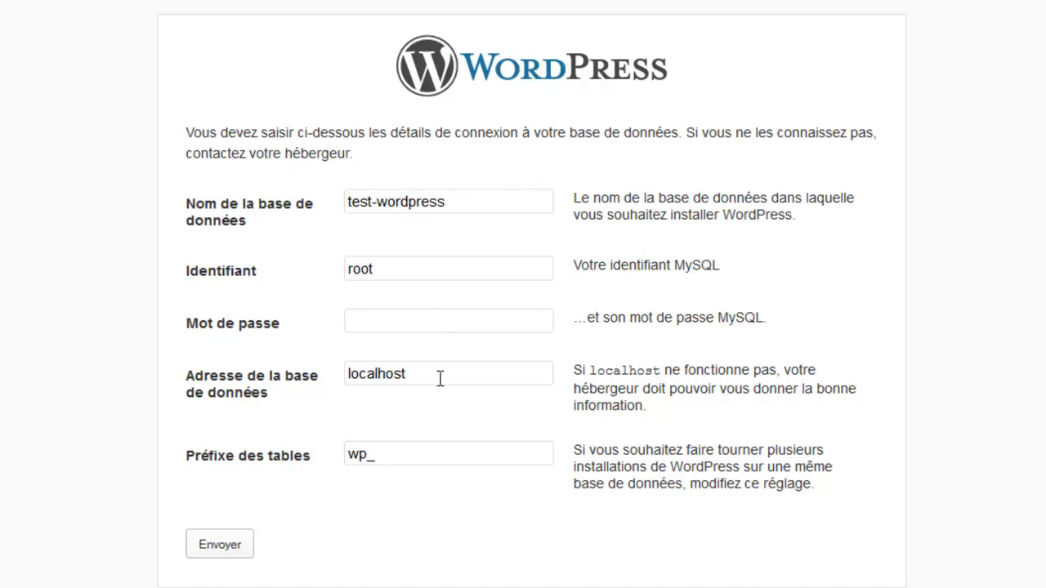
key(Tab)
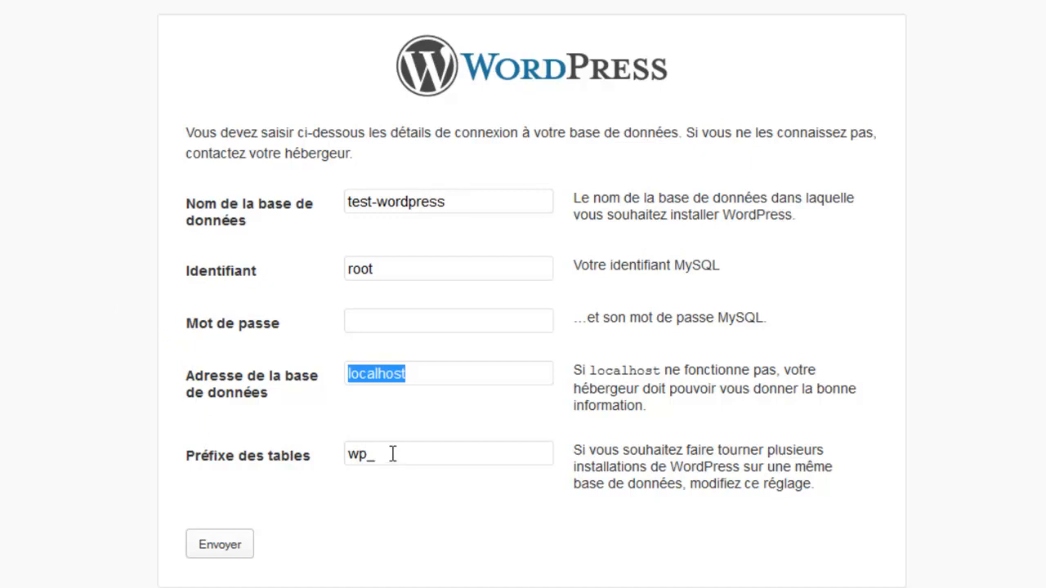
key(Tab)
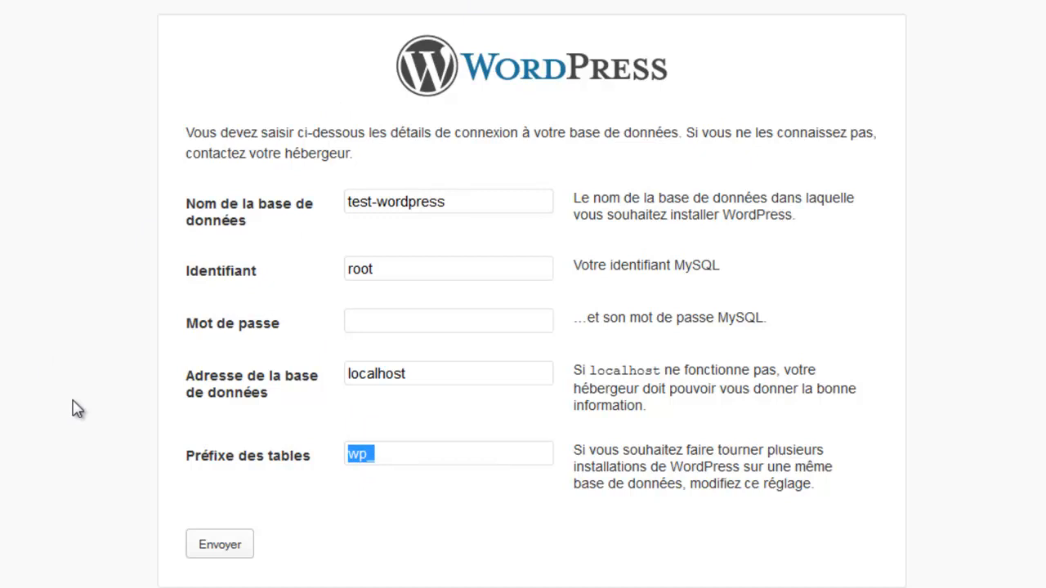
click(385, 454)
drag(386, 455, 163, 450)
click(233, 553)
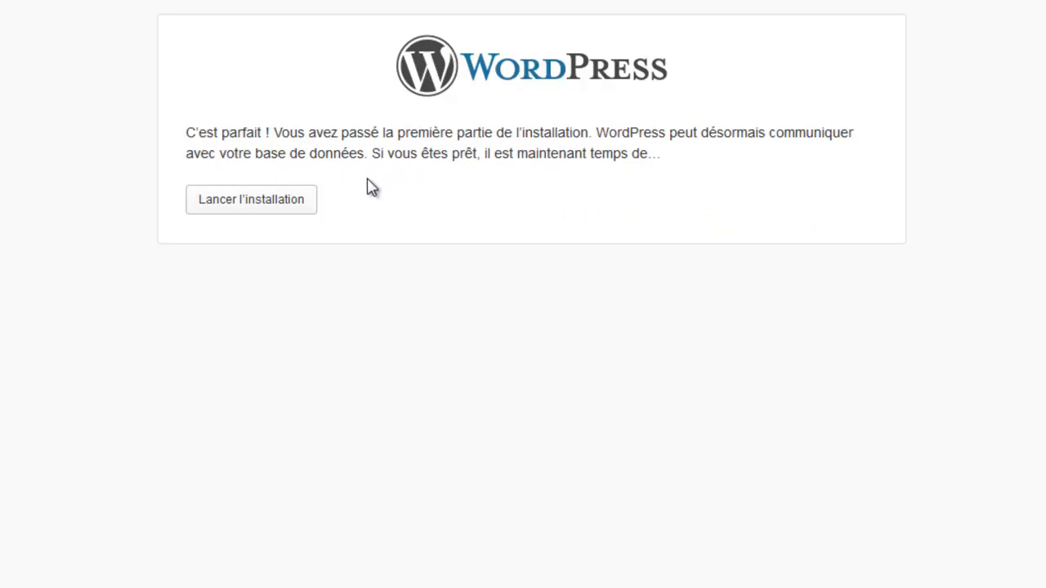
Step: Set the site title to 'Test Wordpress'
click(280, 208)
drag(280, 208, 327, 344)
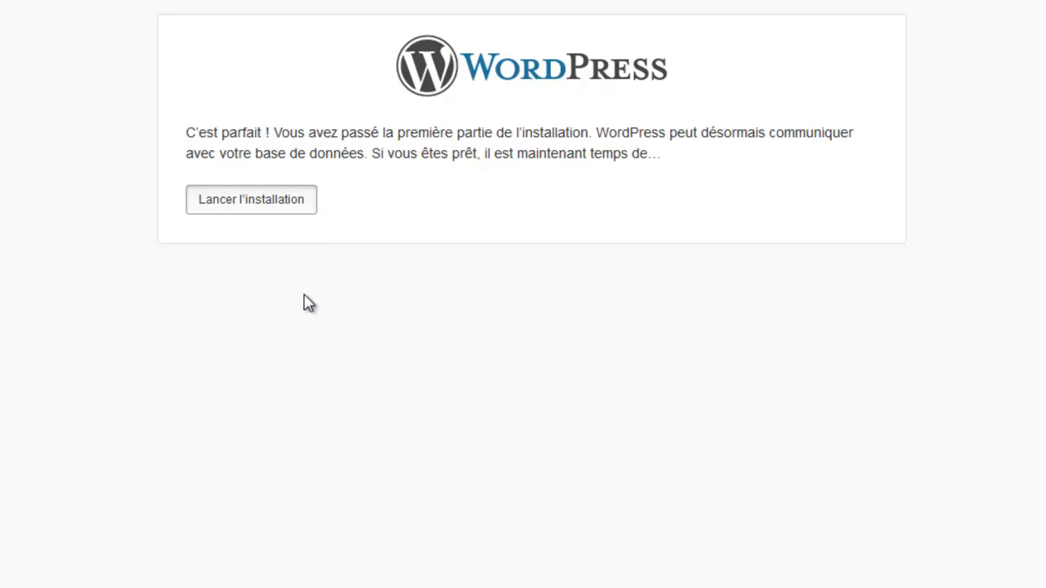
click(264, 203)
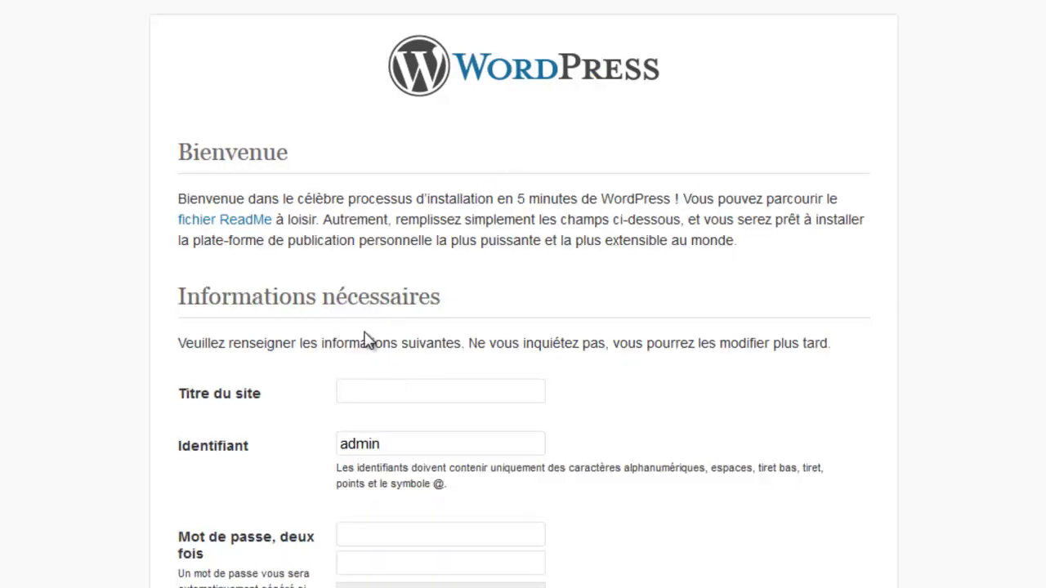
text(Test Wordpress)
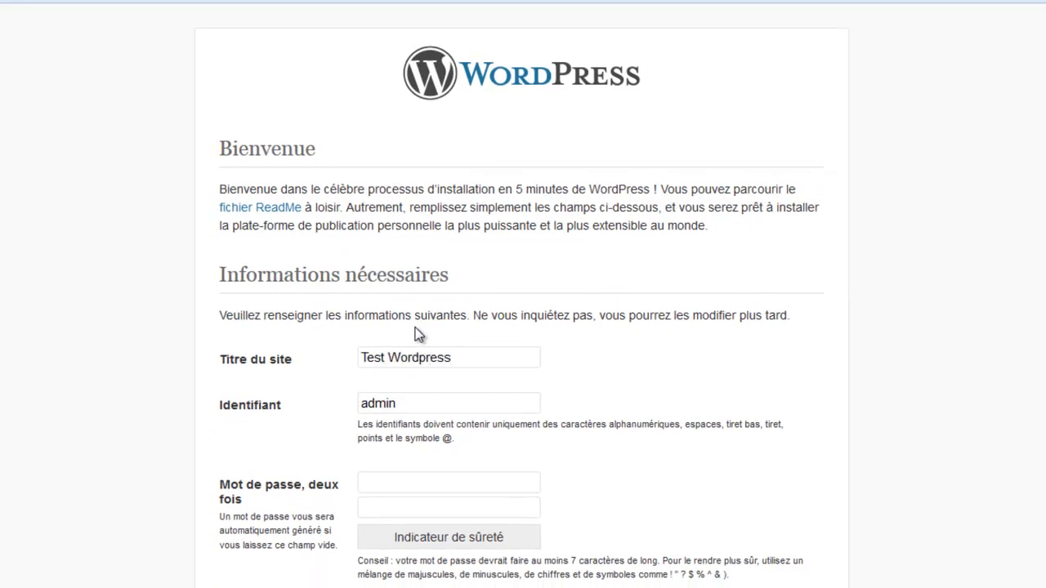
key(Tab)
Step: Enter the admin username and a strong password in both password fields
text(@)
text(_)
key(BackSpace)
key(BackSpace)
text(@dmin)
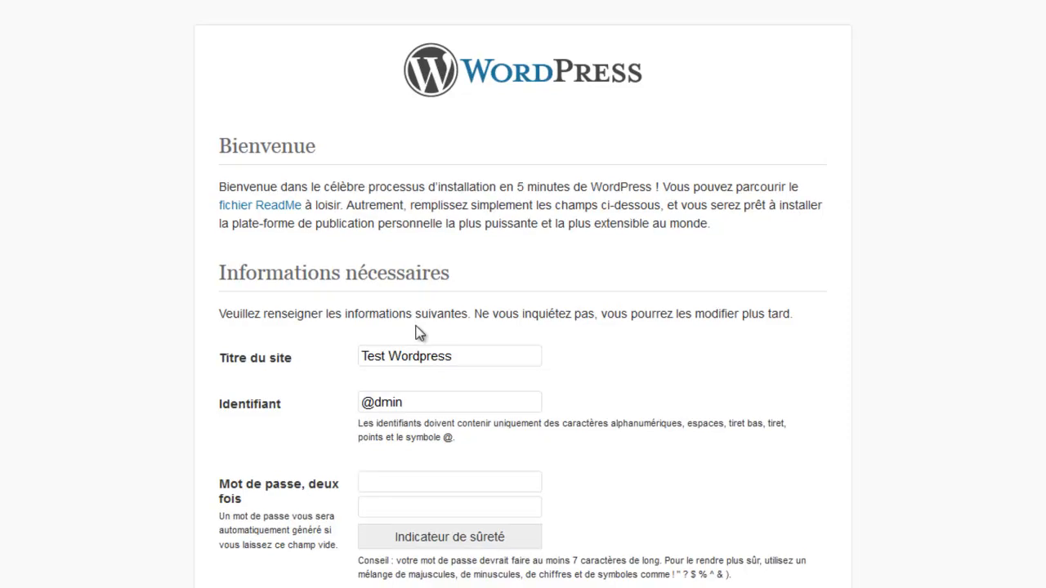
text(********)
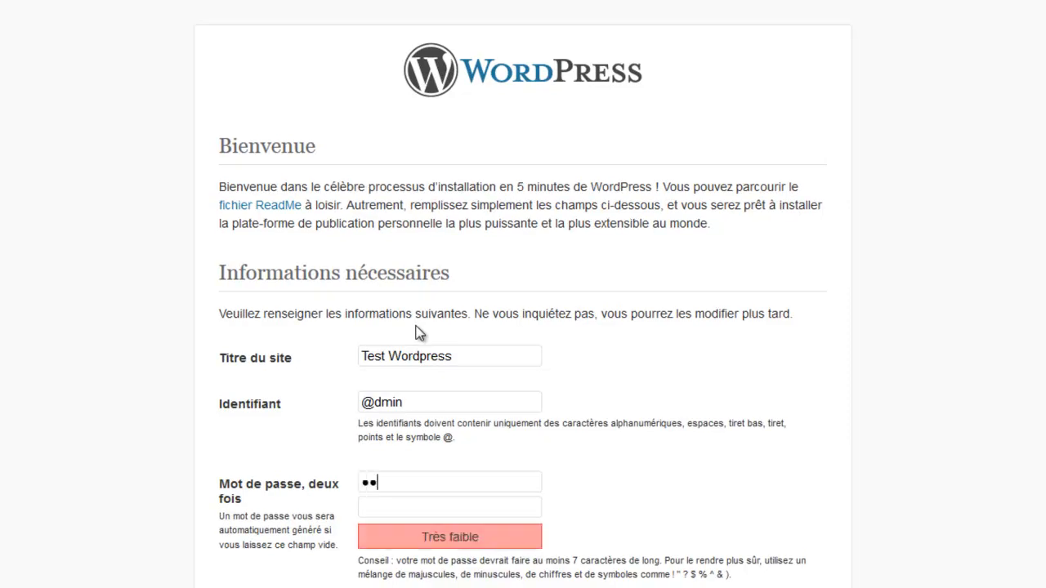
text(*)
key(Tab)
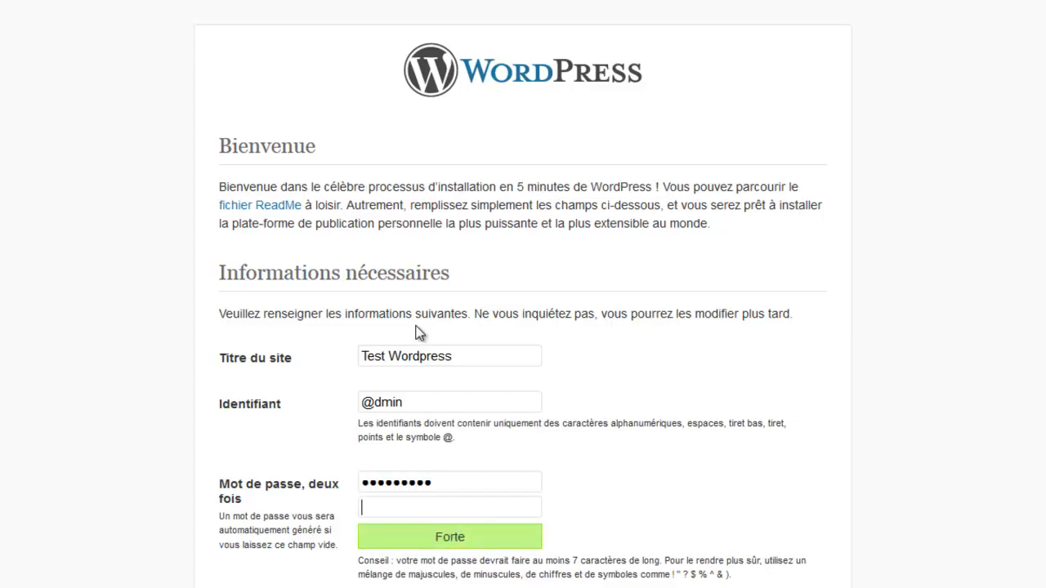
text(*******)
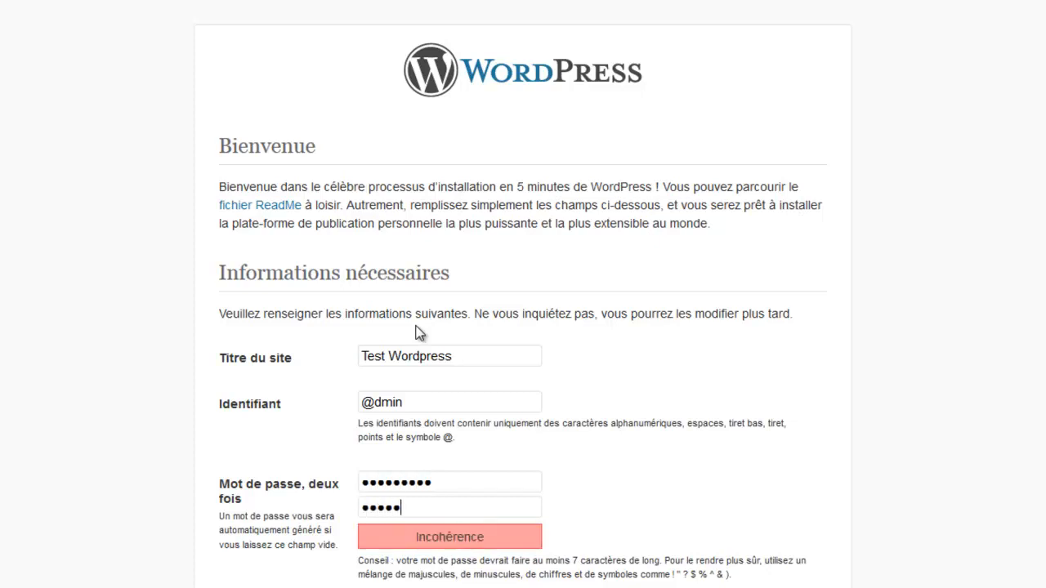
text(**)
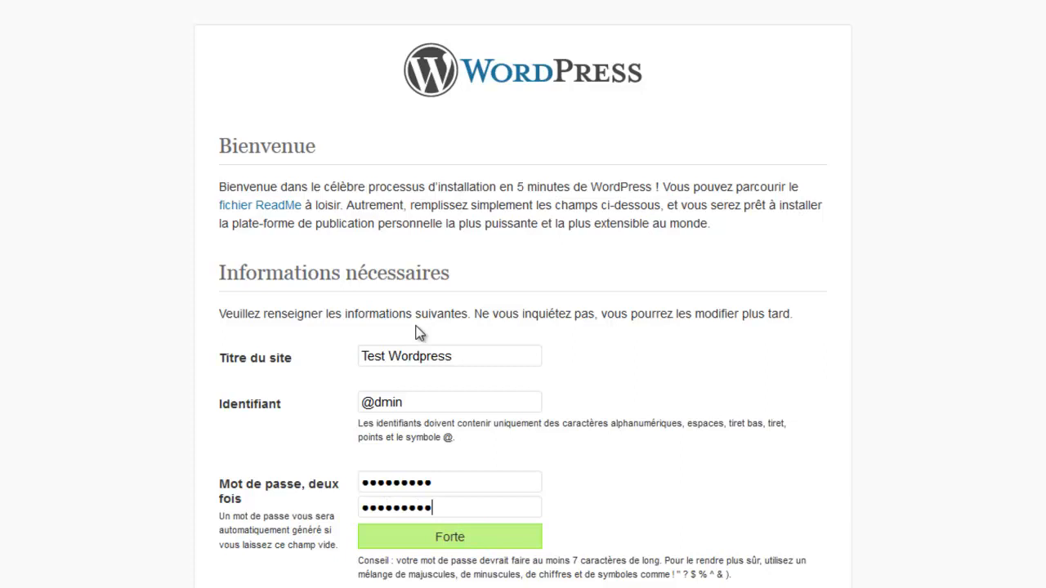
scroll(164, 281, down, 2)
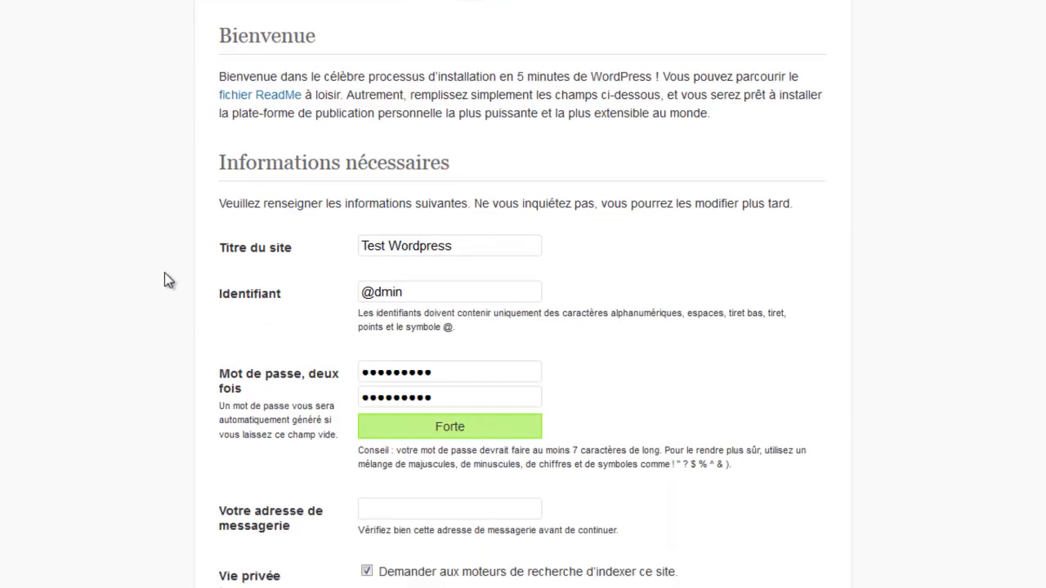
scroll(159, 254, down, 3)
scroll(165, 246, up, 1)
Step: Fill in the admin e-mail address and review the site title and username
click(379, 410)
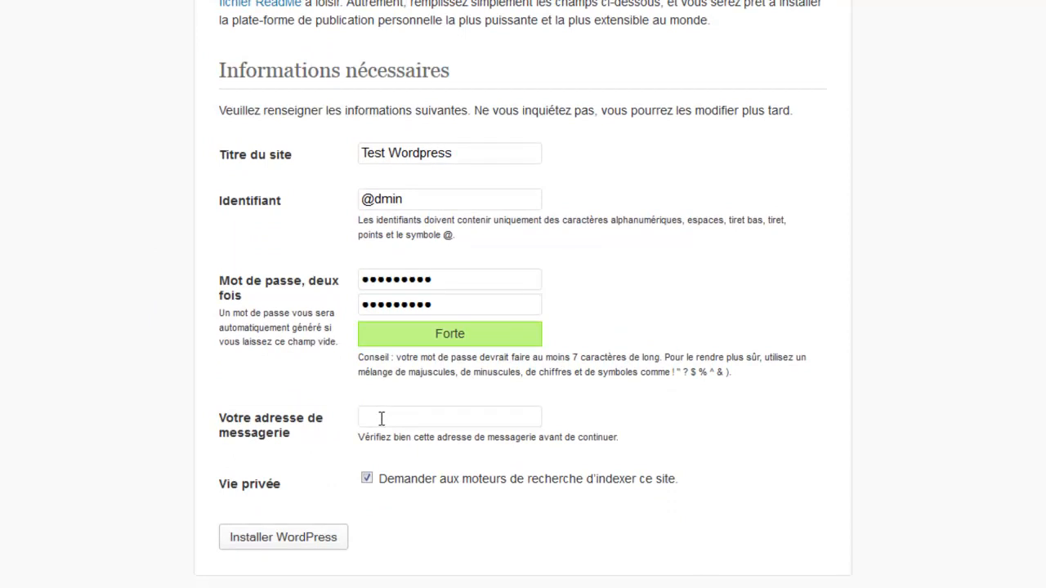
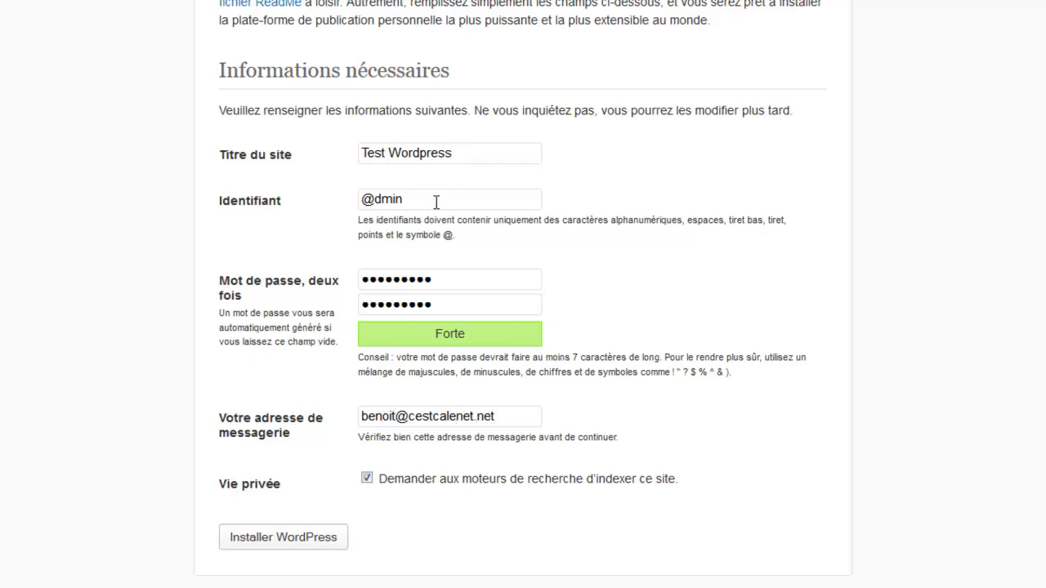
drag(461, 152, 197, 134)
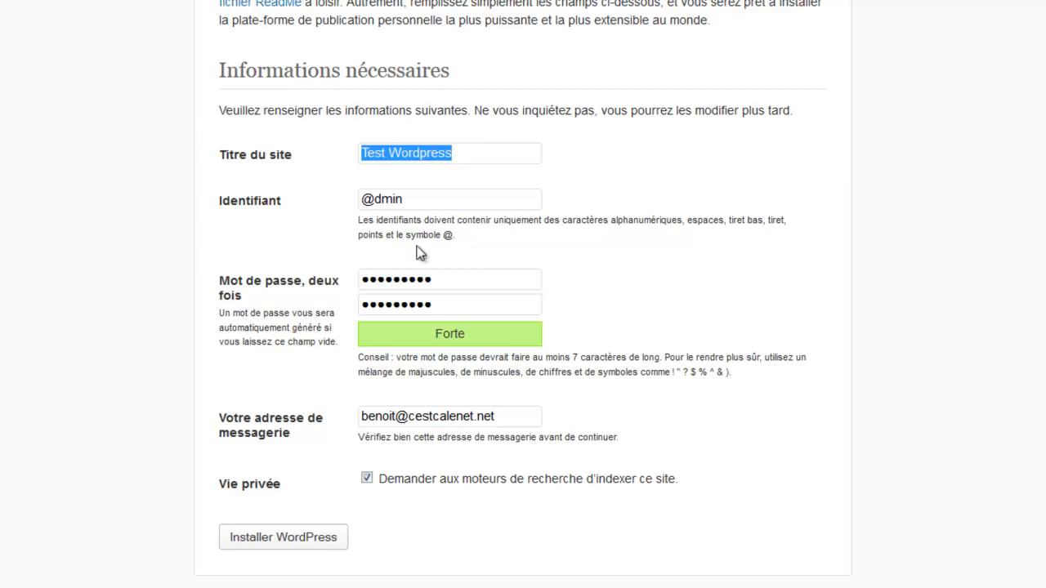
drag(446, 198, 186, 272)
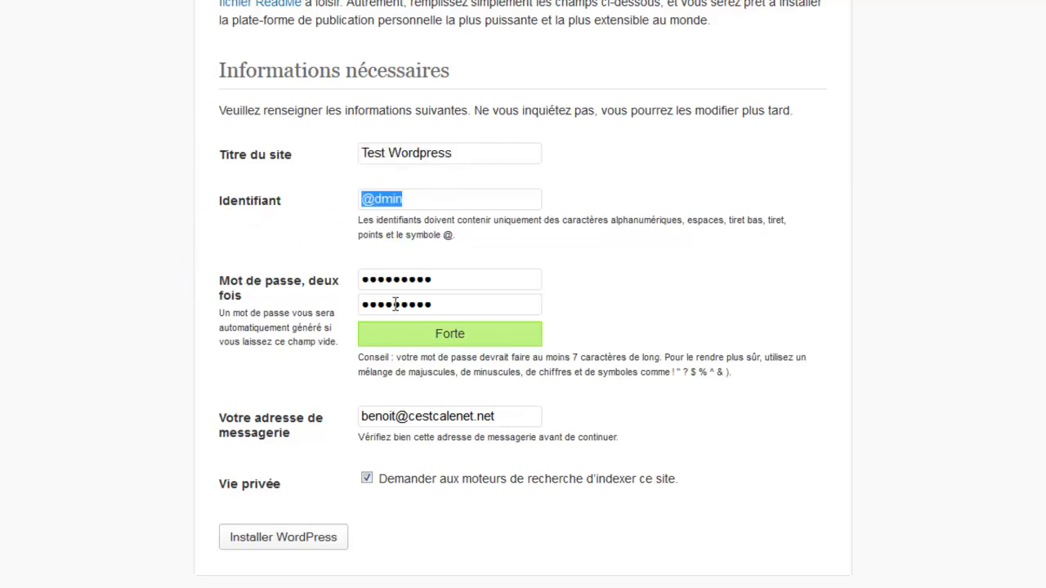
click(273, 253)
Step: Run the installation and check the admin username shown on the success page
click(284, 537)
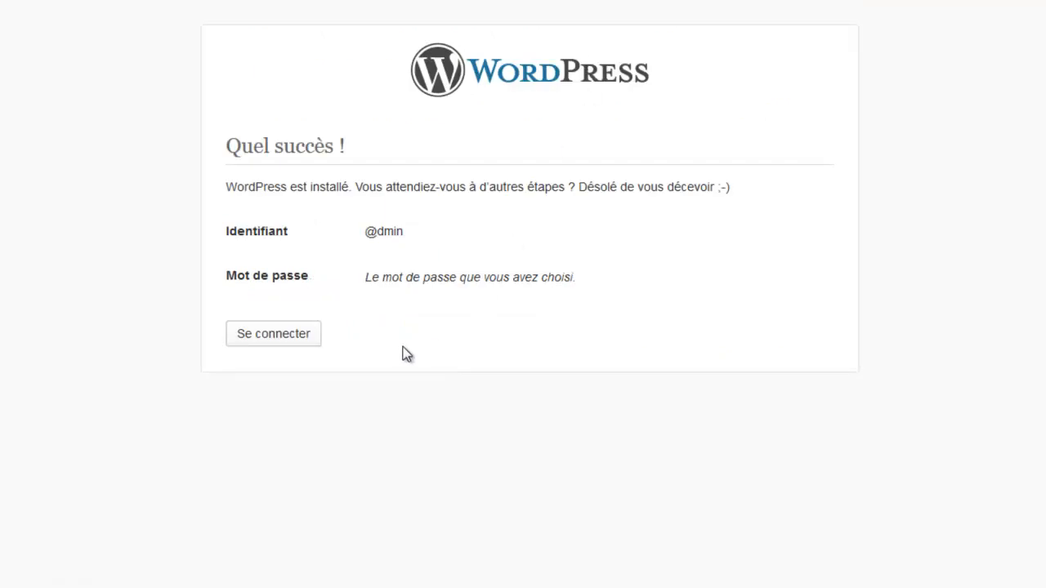
drag(365, 232, 409, 233)
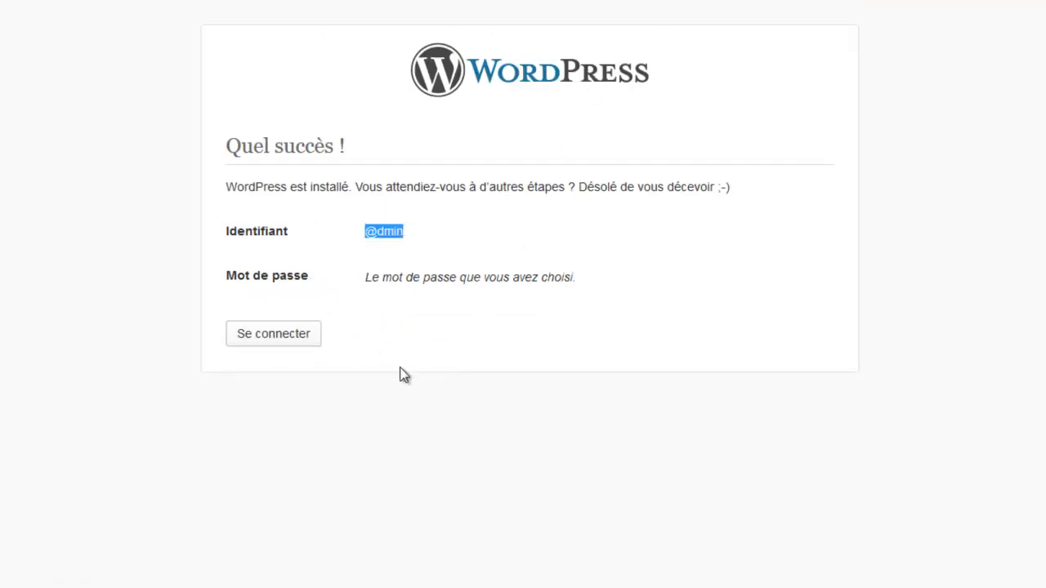
Step: Sign in on the login page with the admin username and its password
click(273, 336)
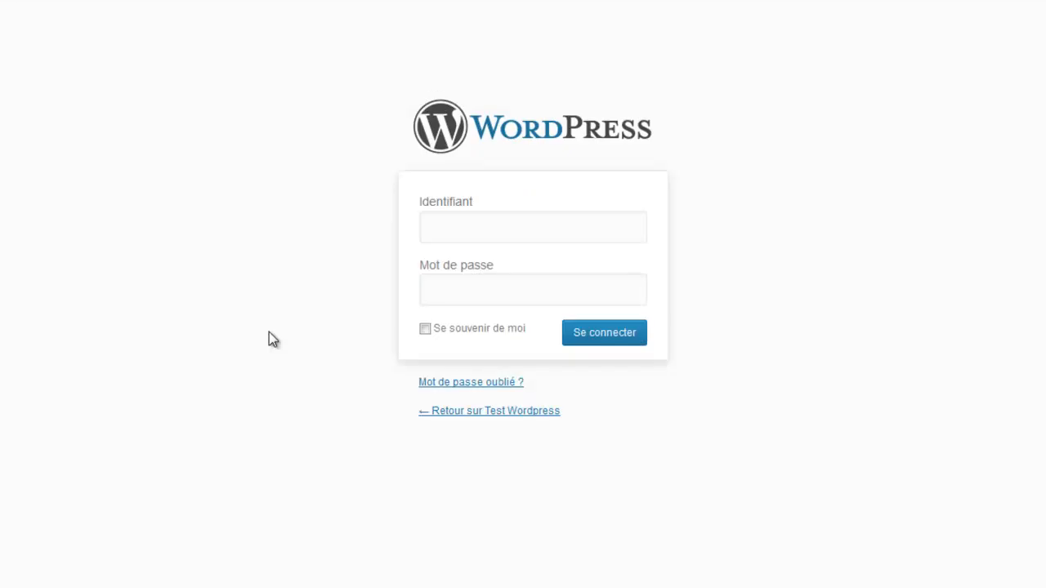
text(@dmin)
click(437, 291)
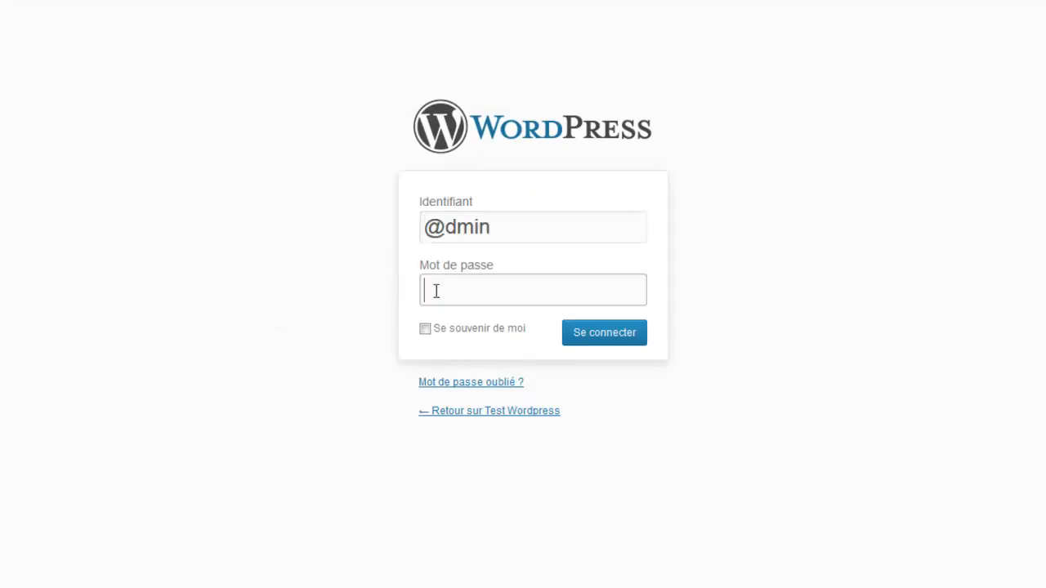
text(*********)
key(Return)
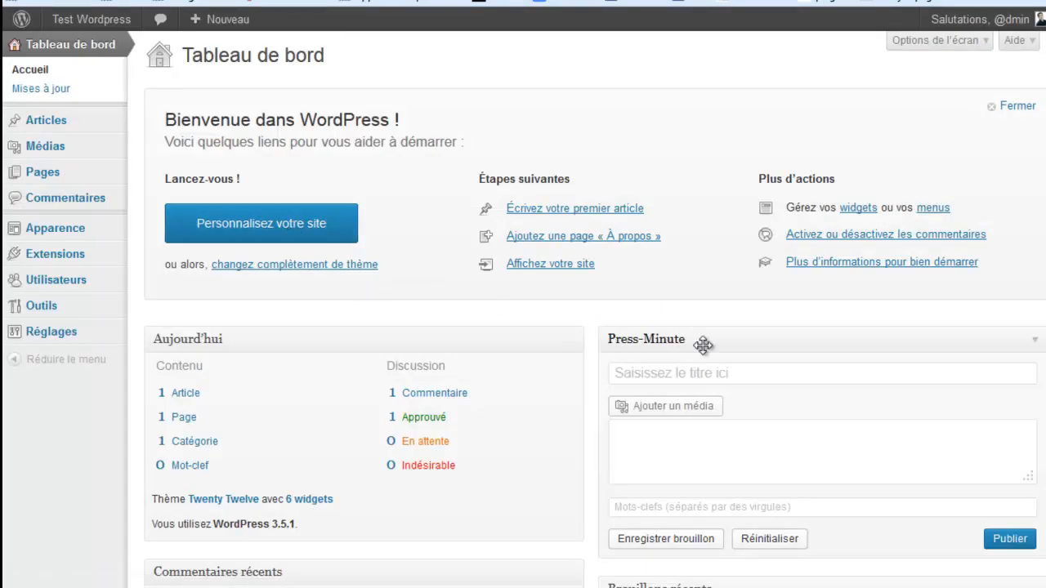
Step: Choose Aller sur le site from the Test Wordpress admin-bar menu
mouse_move(82, 23)
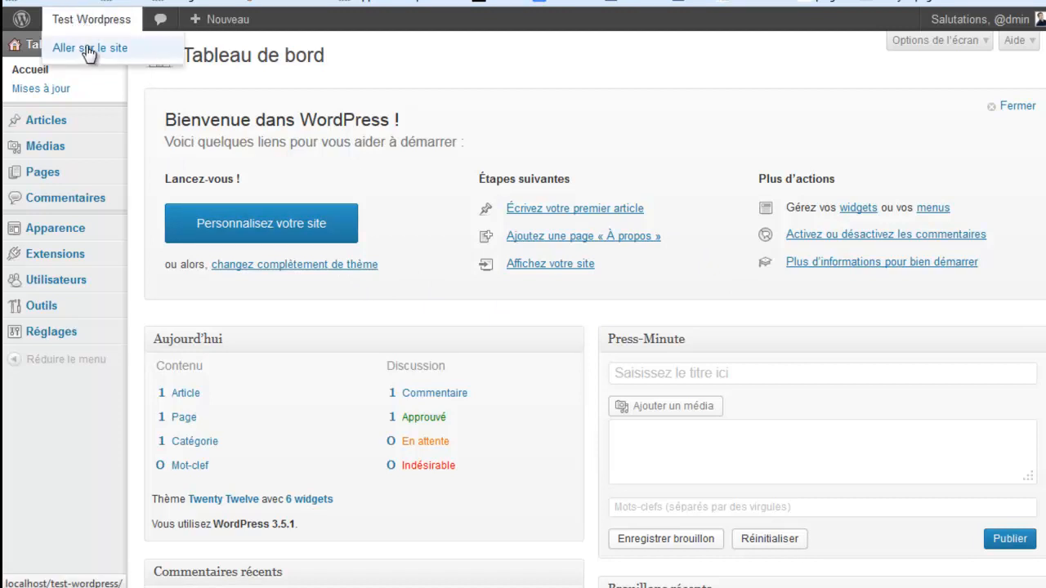
click(89, 49)
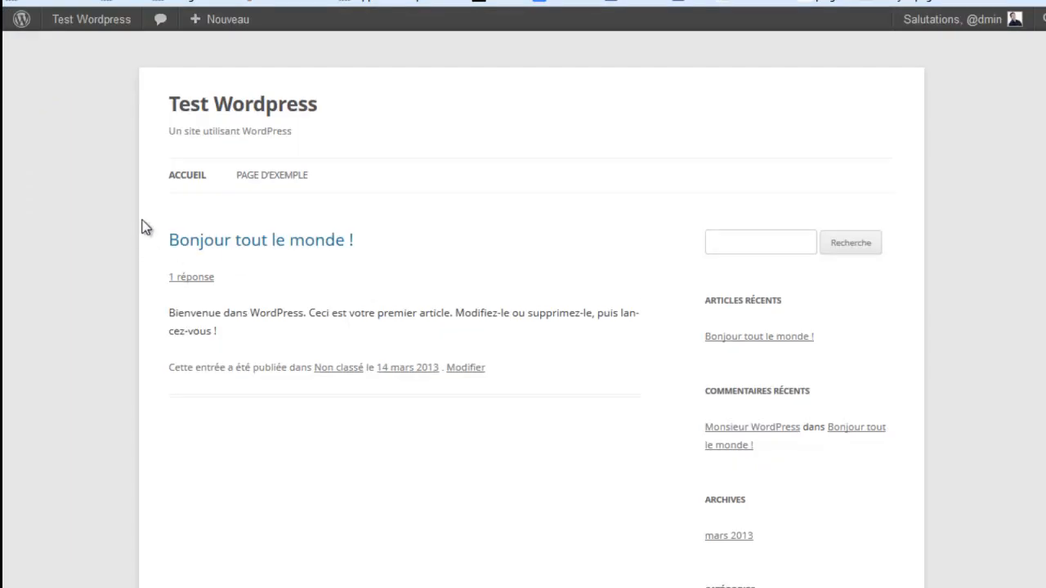
Step: Browse between the home page and the Page d'exemple page
scroll(124, 200, down, 5)
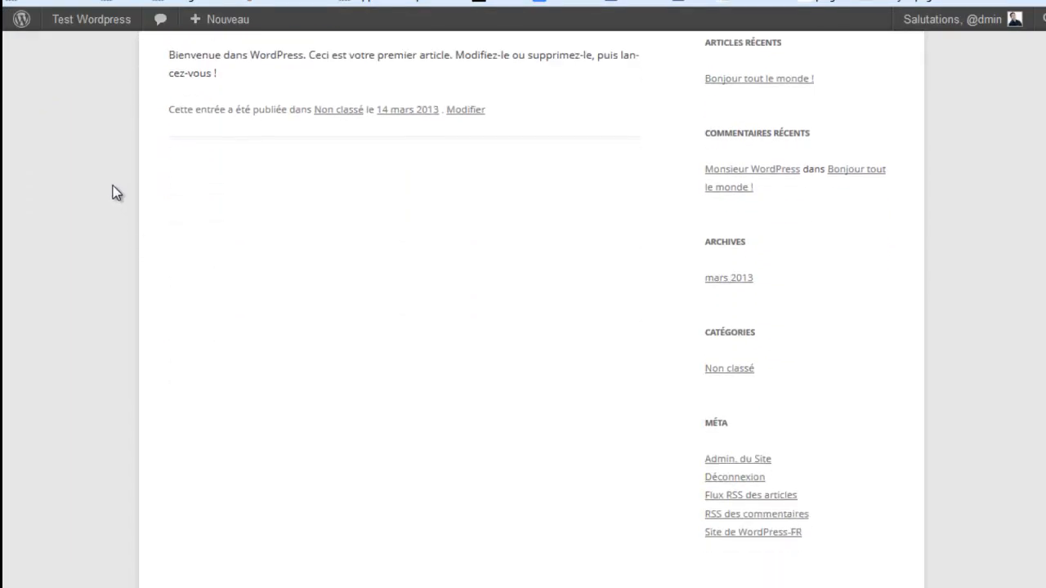
scroll(112, 192, up, 5)
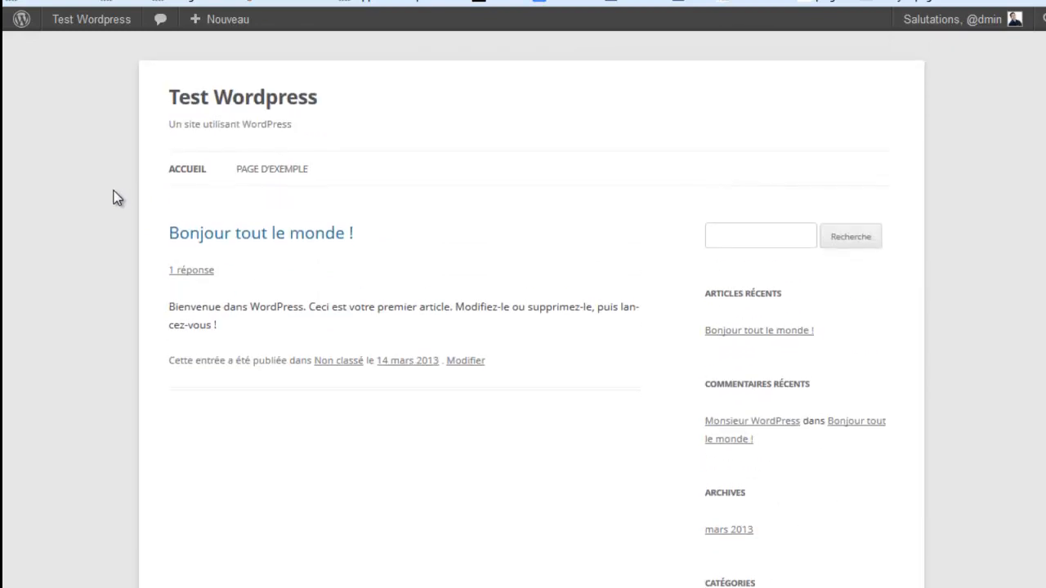
click(272, 187)
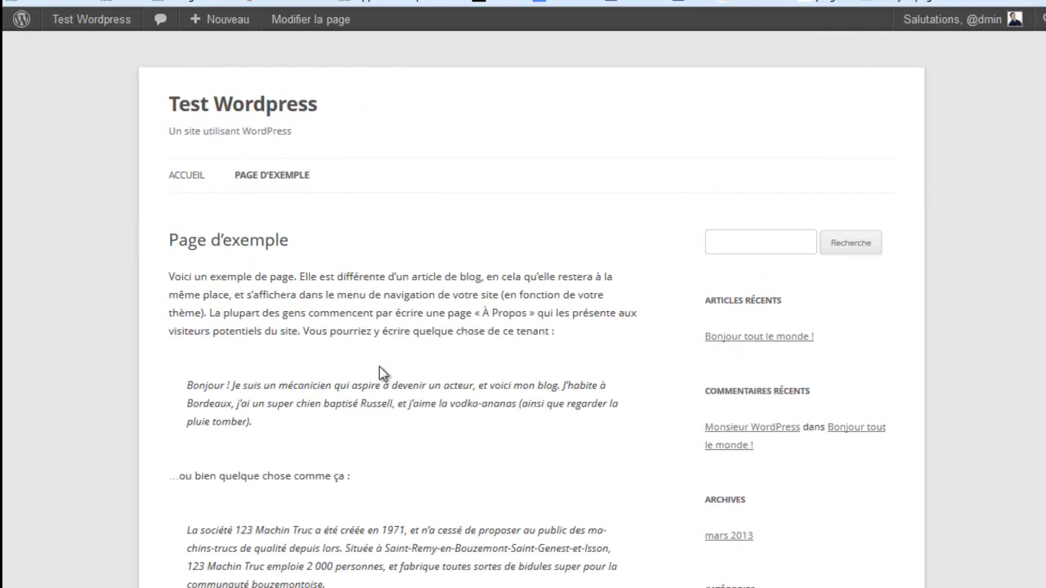
scroll(292, 327, down, 3)
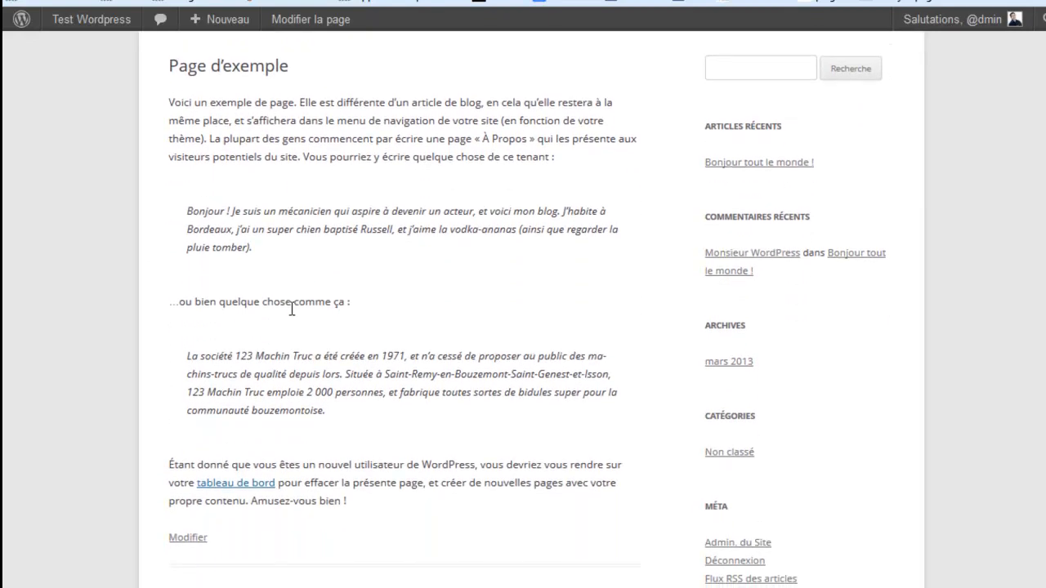
scroll(286, 311, up, 3)
click(177, 185)
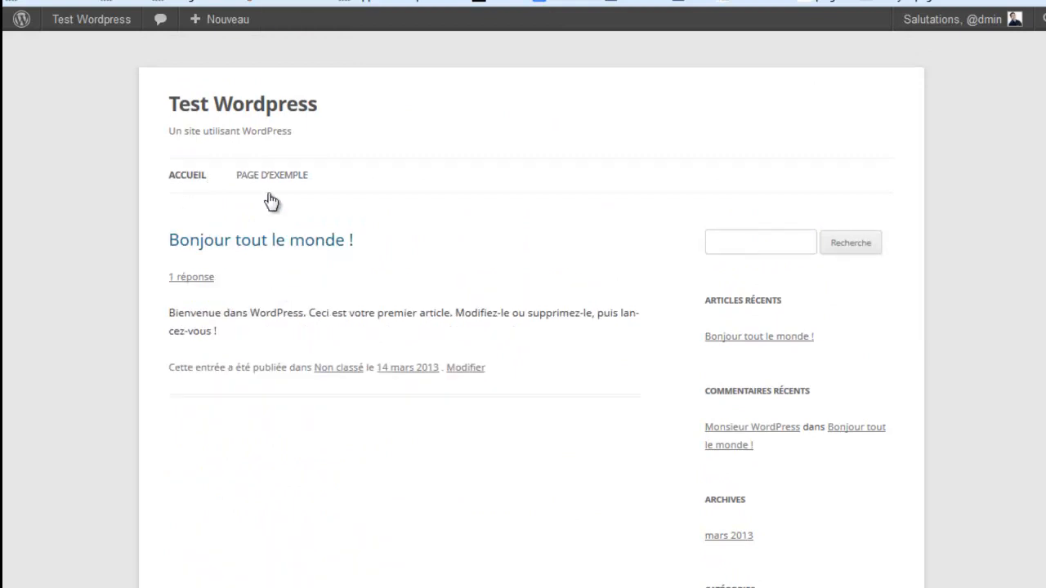
click(282, 183)
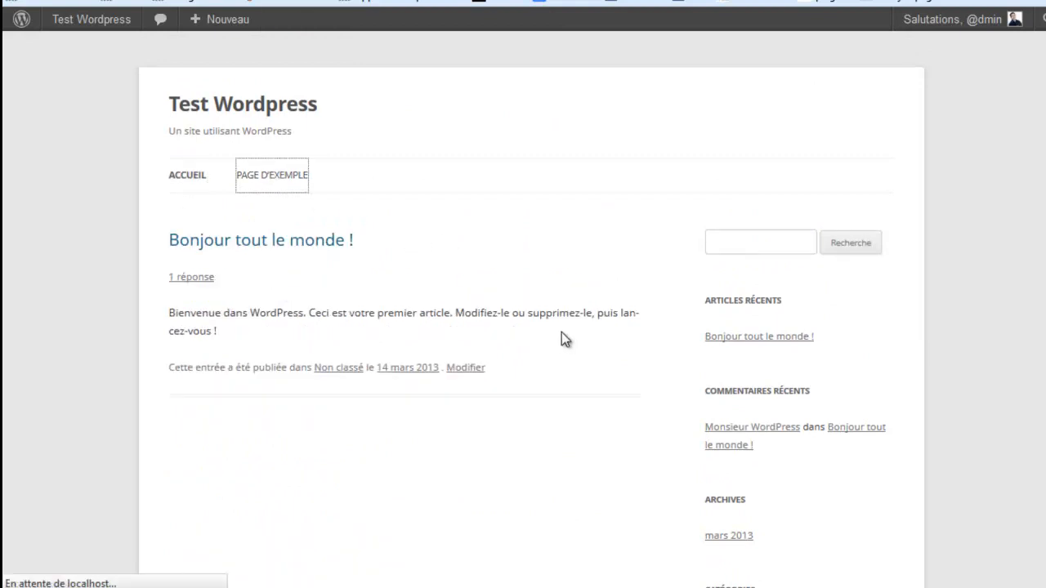
click(185, 176)
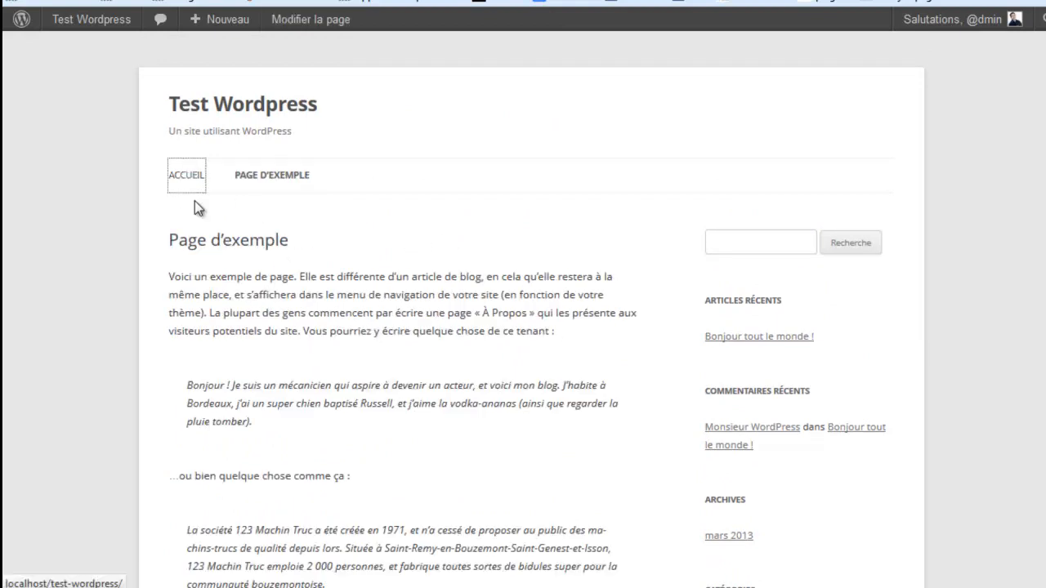
Step: Read the 'Bonjour tout le monde !' post, then switch to phpMyAdmin
click(230, 238)
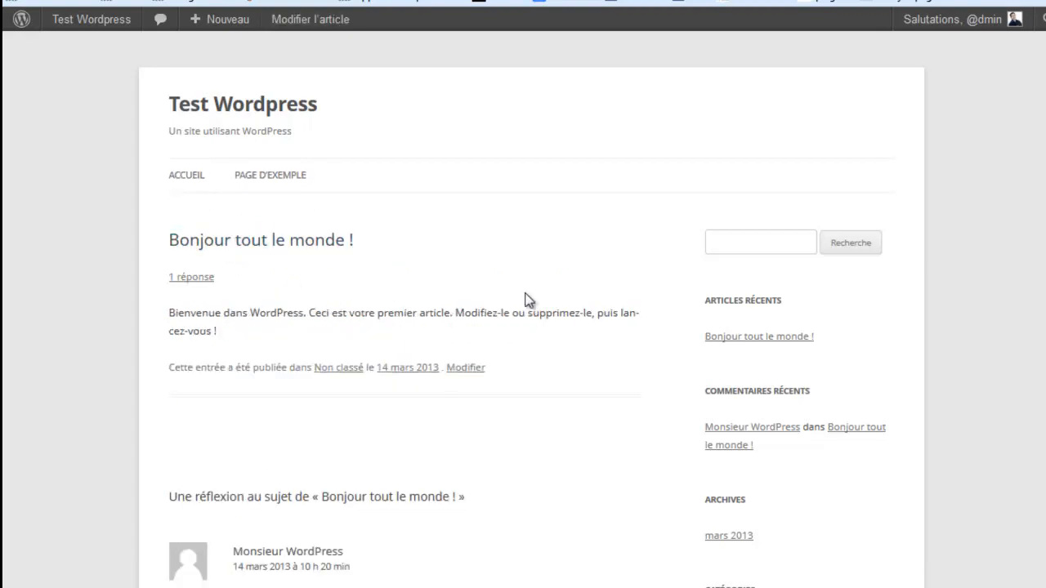
scroll(599, 260, down, 2)
scroll(729, 229, down, 6)
scroll(732, 232, up, 7)
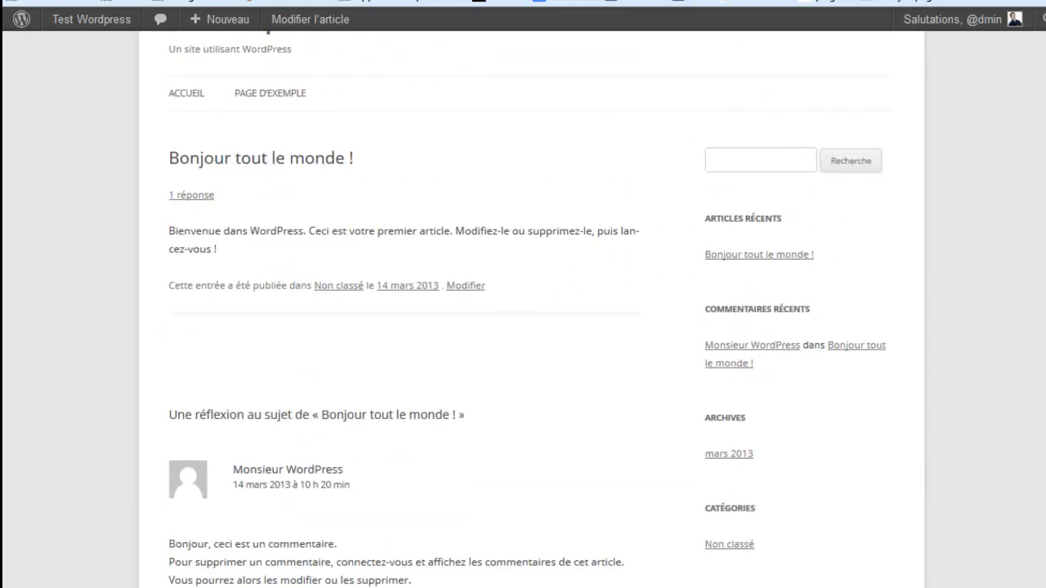
key(ctrl+Tab)
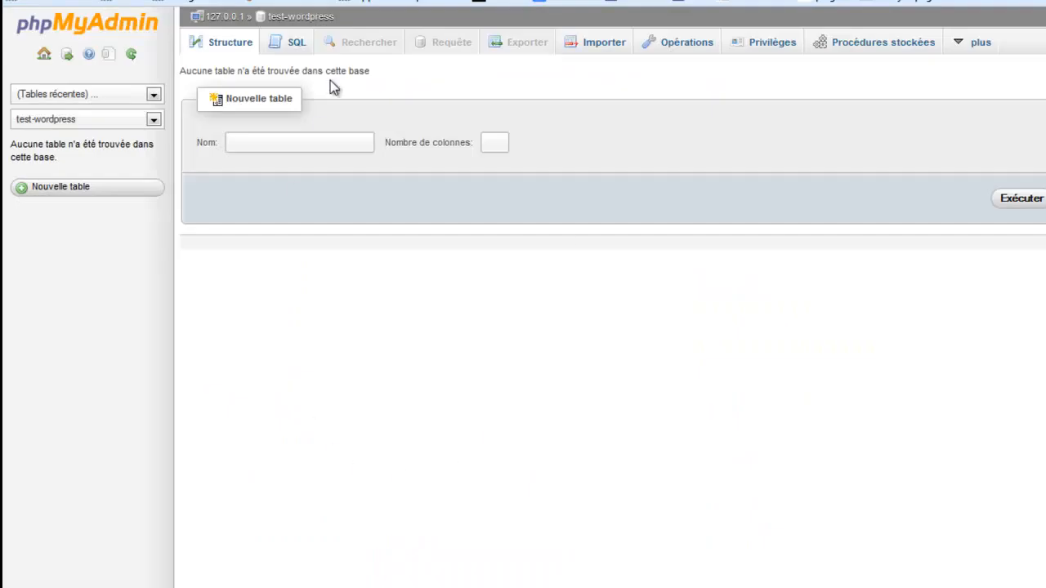
Step: Reload test-wordpress to list its 11 wp_ tables, including wp_posts and wp_users
click(304, 18)
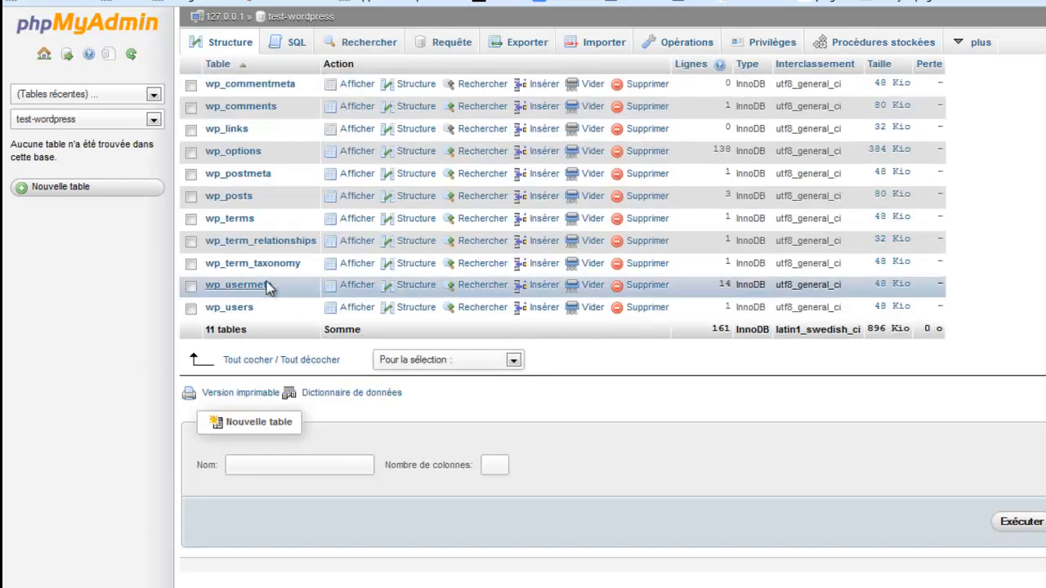
drag(204, 268, 226, 269)
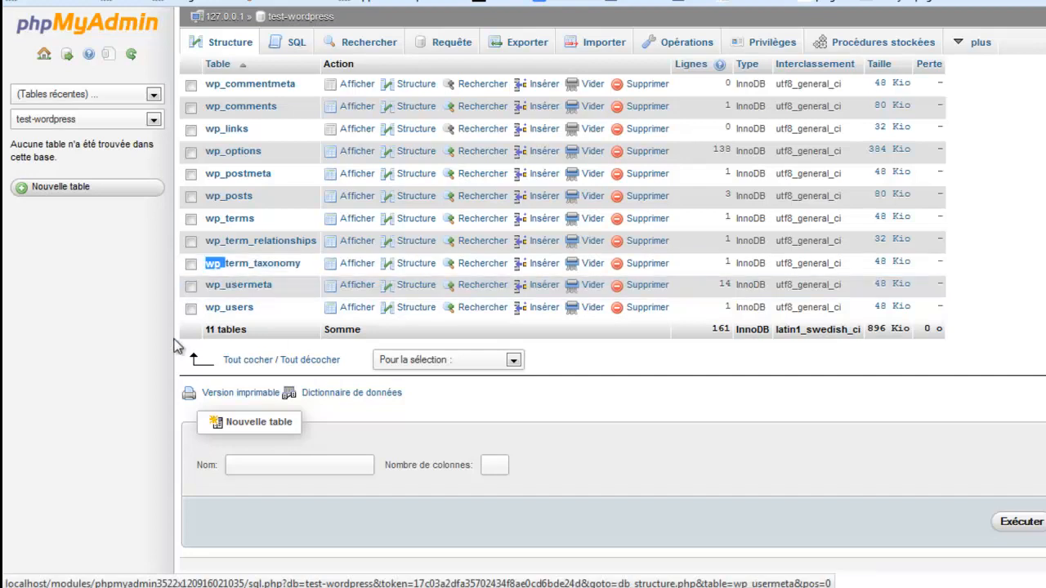
click(132, 314)
click(674, 403)
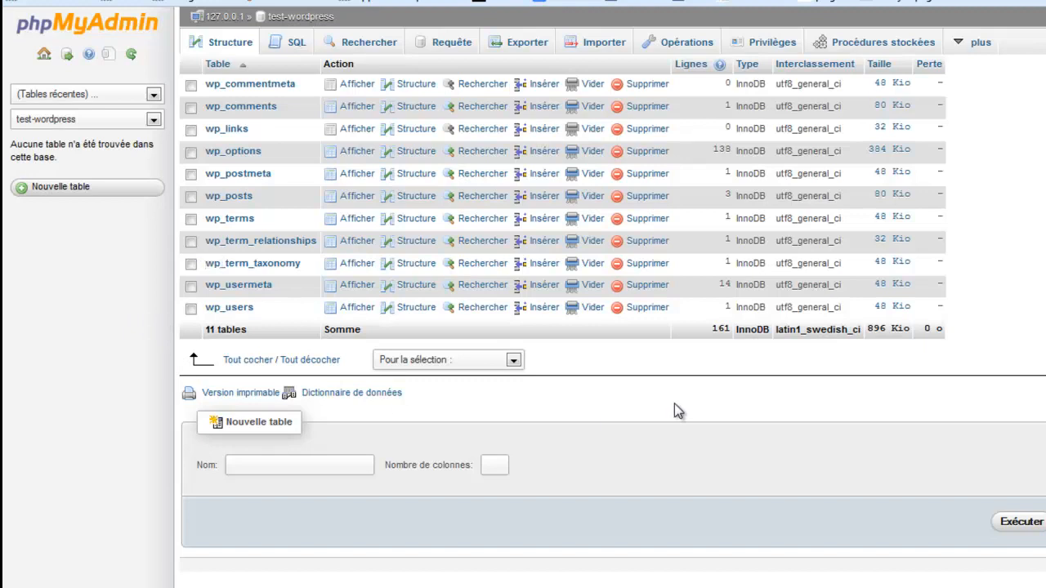